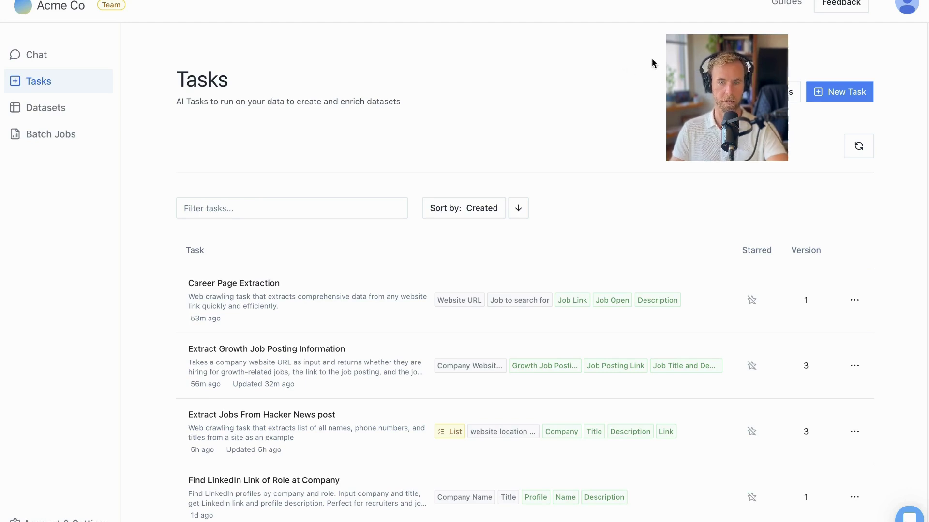
From the Tasks list, create a new task by copying the Data from Website template
{"action": "left_click", "coordinate": [60, 54]}
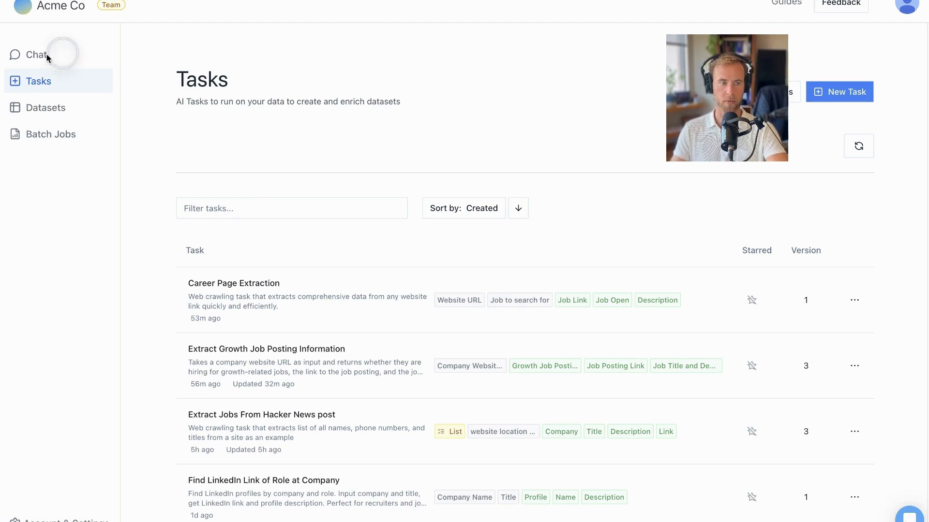
{"action": "left_click", "coordinate": [59, 84]}
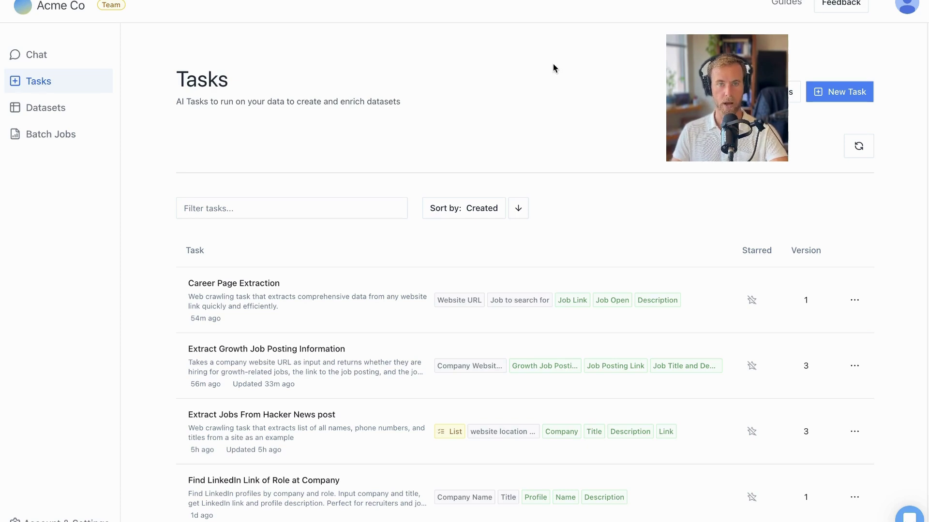
{"action": "left_click", "coordinate": [825, 91]}
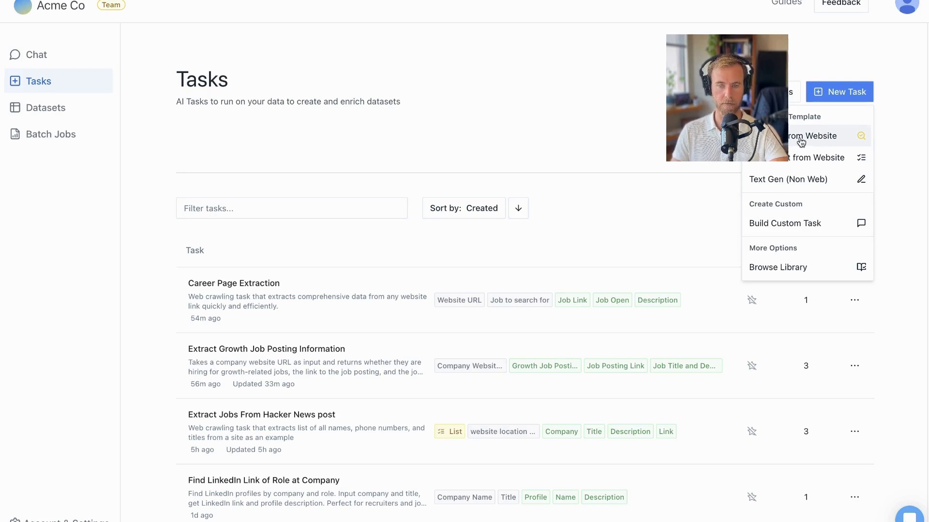
{"action": "left_click", "coordinate": [801, 142]}
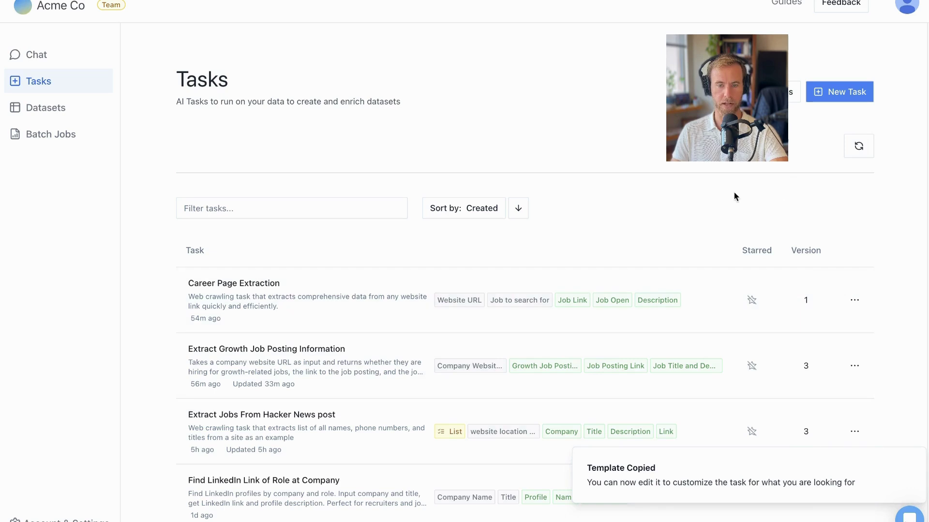
Open the copied template task and rename it 'SDR / Sales Job Search'
{"action": "left_click", "coordinate": [858, 146]}
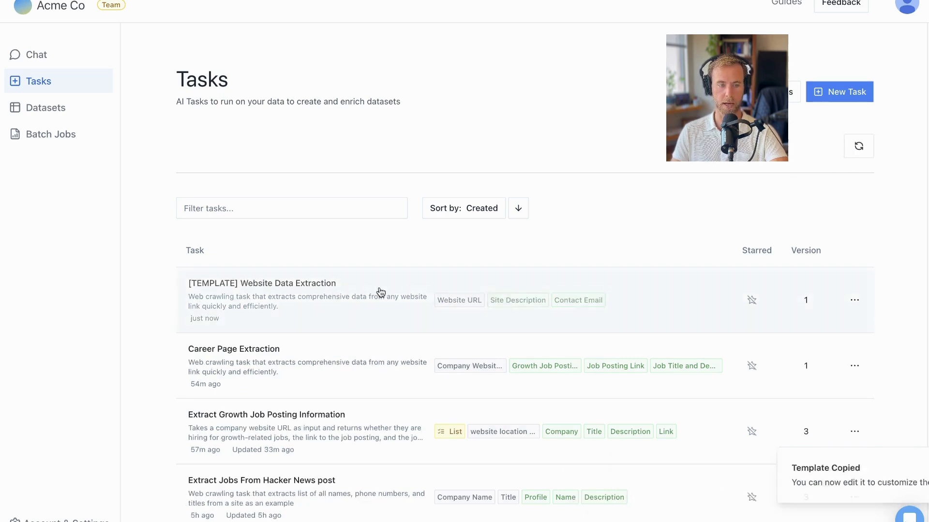
{"action": "left_click", "coordinate": [209, 284]}
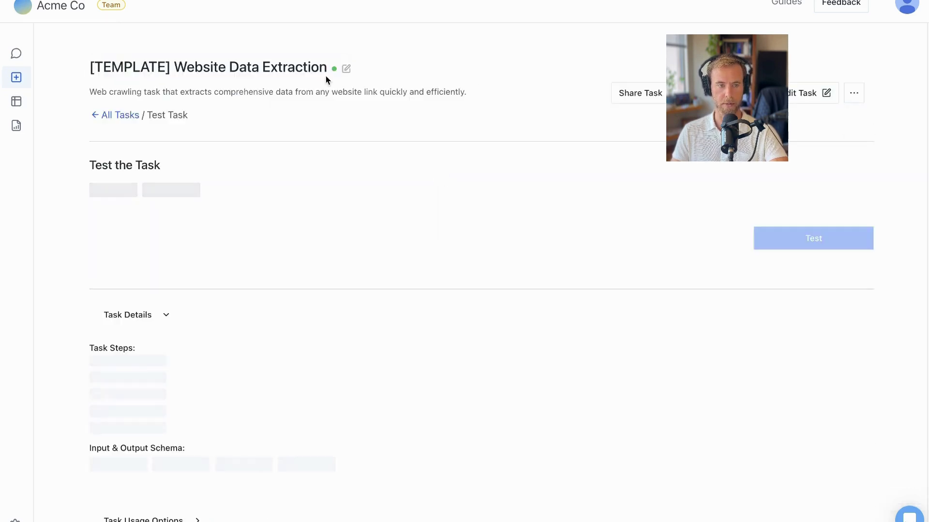
{"action": "left_click", "coordinate": [346, 68]}
{"action": "key", "text": "ctrl+a"}
{"action": "key", "text": "BackSpace"}
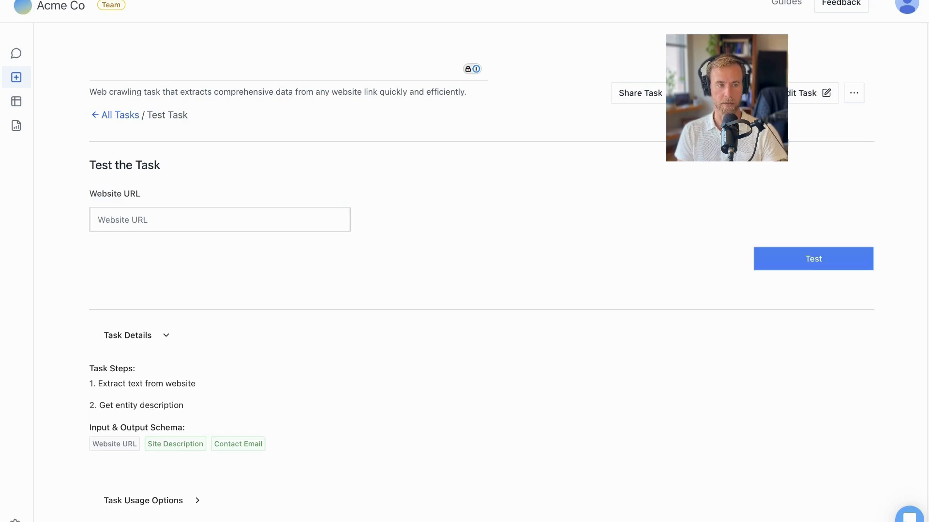
{"action": "type", "text": "SF"}
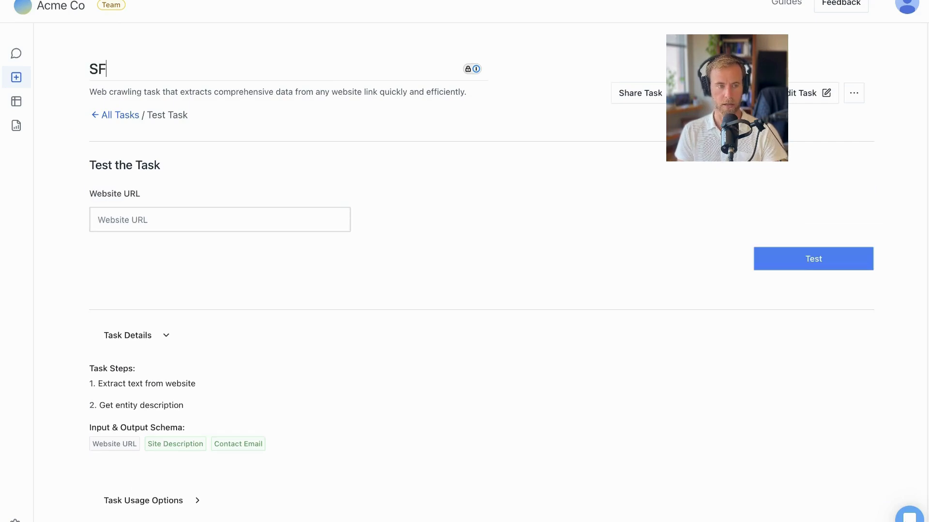
{"action": "key", "text": "BackSpace"}
{"action": "type", "text": "DR / S"}
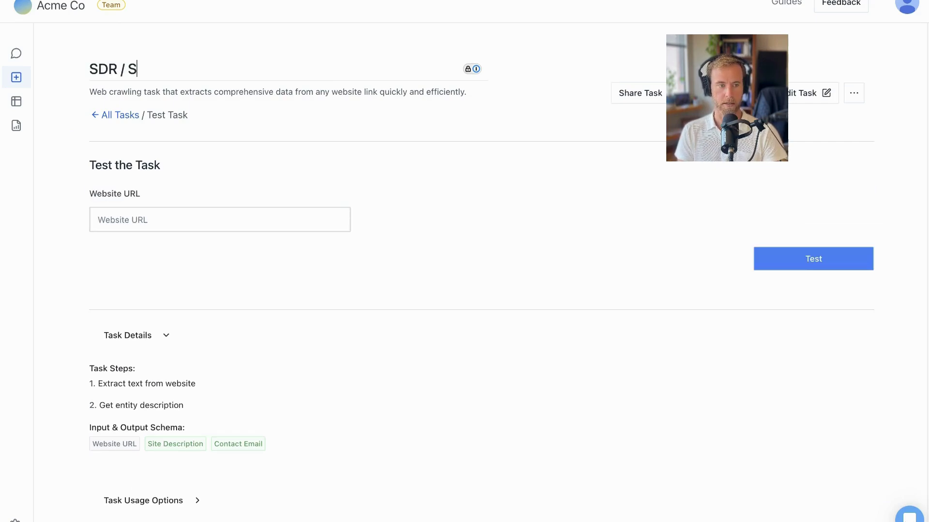
{"action": "type", "text": "ales Job "}
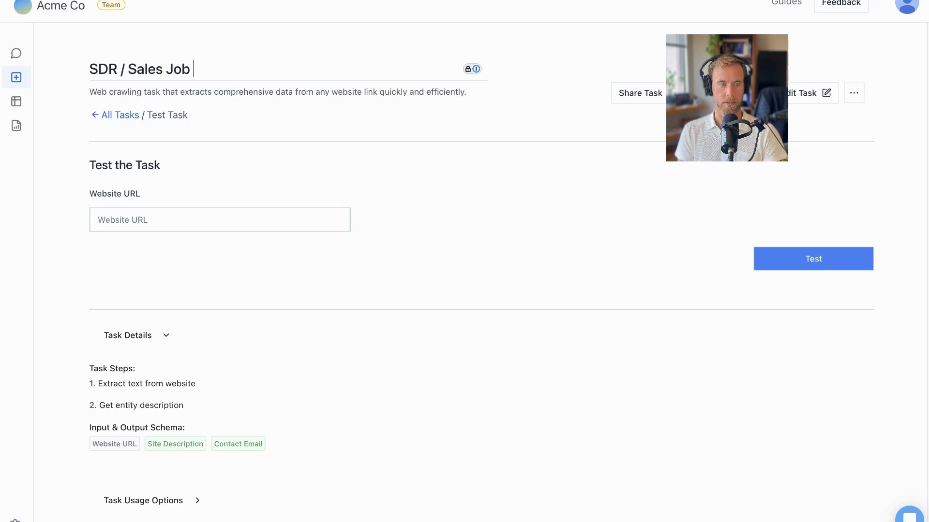
{"action": "type", "text": "Search"}
{"action": "key", "text": "Return"}
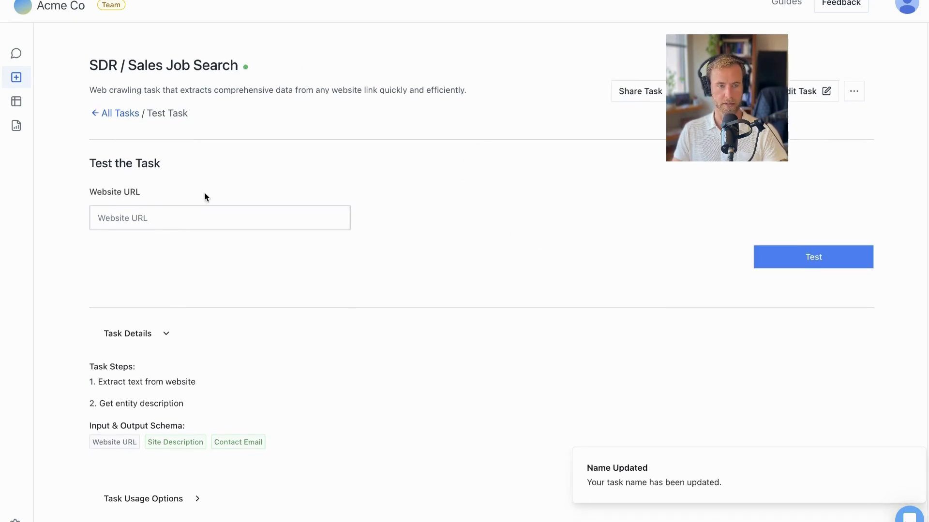
Edit the task, remove the Contact Email search item and keep Smart Crawl browsing
{"action": "left_click", "coordinate": [789, 99]}
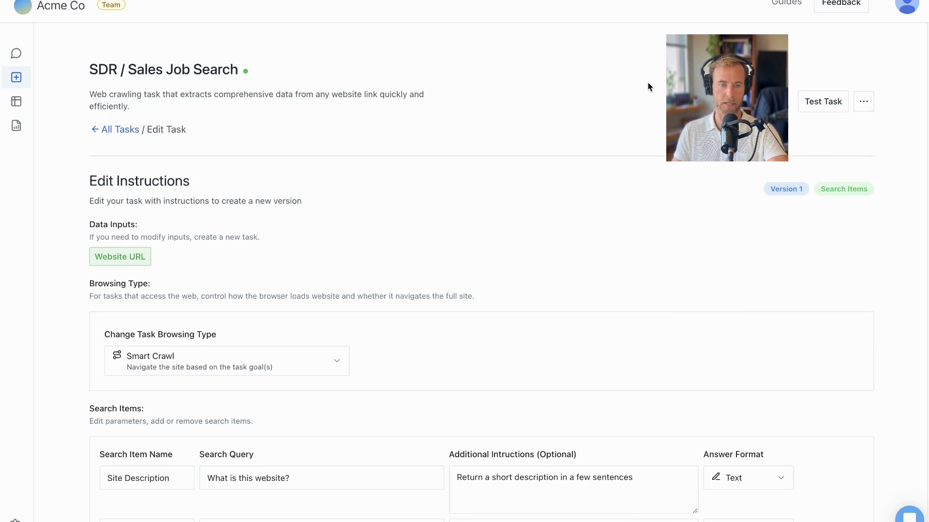
{"action": "scroll", "coordinate": [645, 82], "scroll_direction": "down", "scroll_amount": 1}
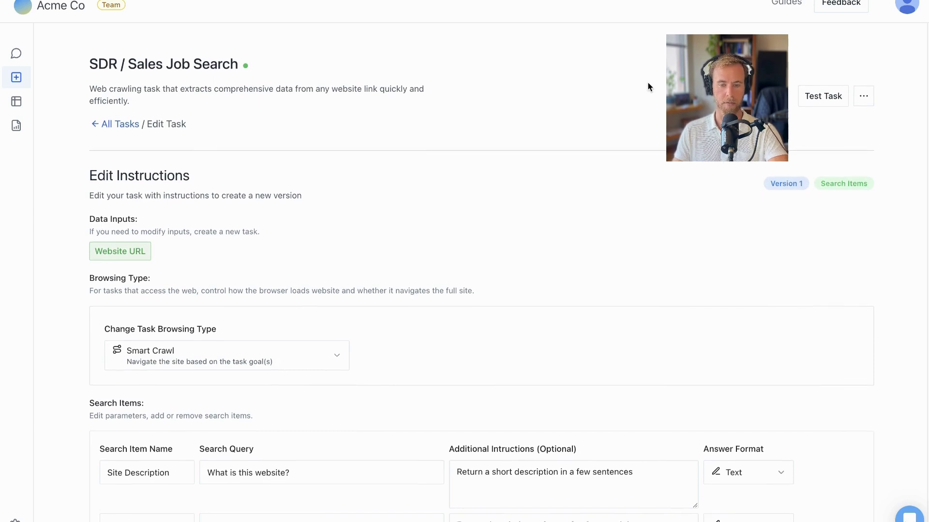
{"action": "scroll", "coordinate": [647, 86], "scroll_direction": "down", "scroll_amount": 3}
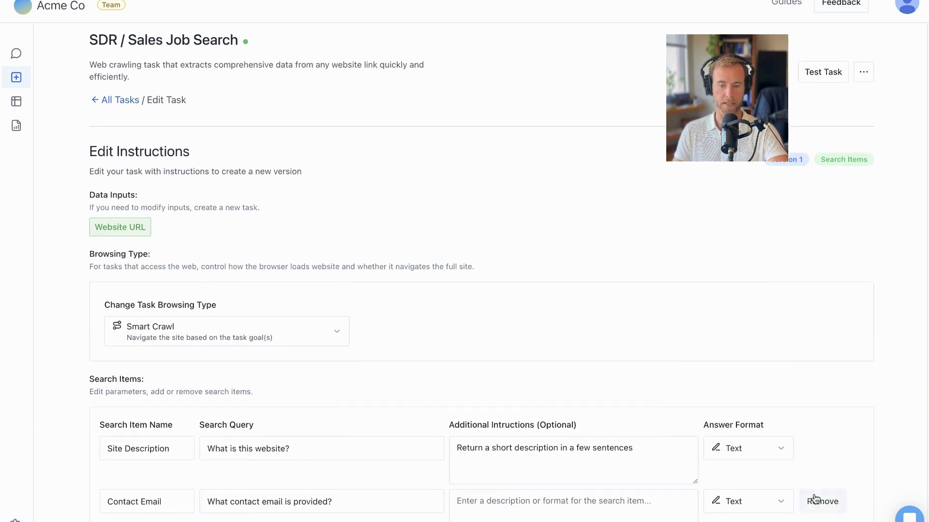
{"action": "left_click", "coordinate": [814, 499]}
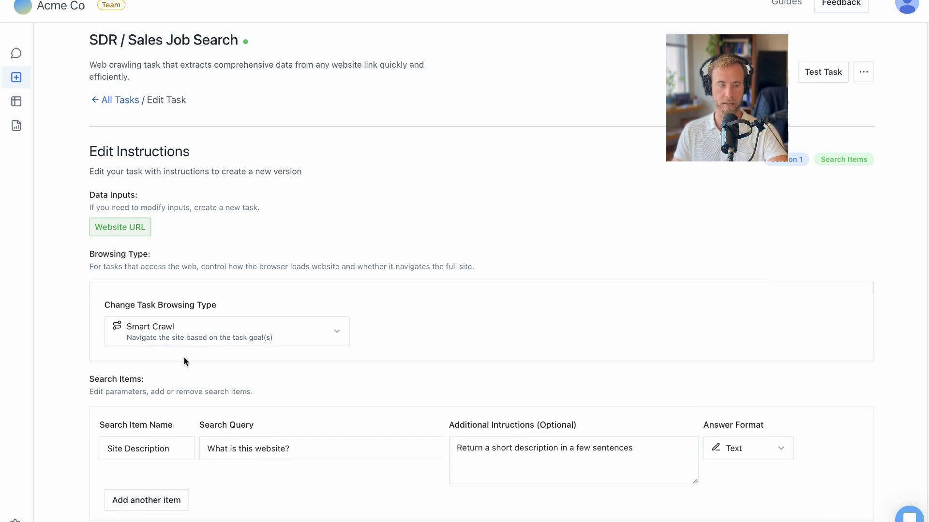
{"action": "left_click", "coordinate": [169, 337]}
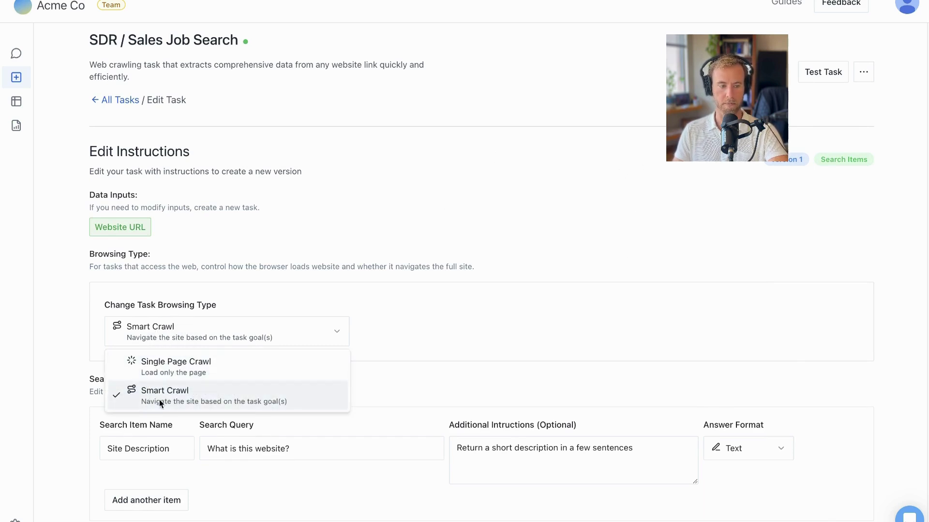
{"action": "left_click", "coordinate": [505, 313]}
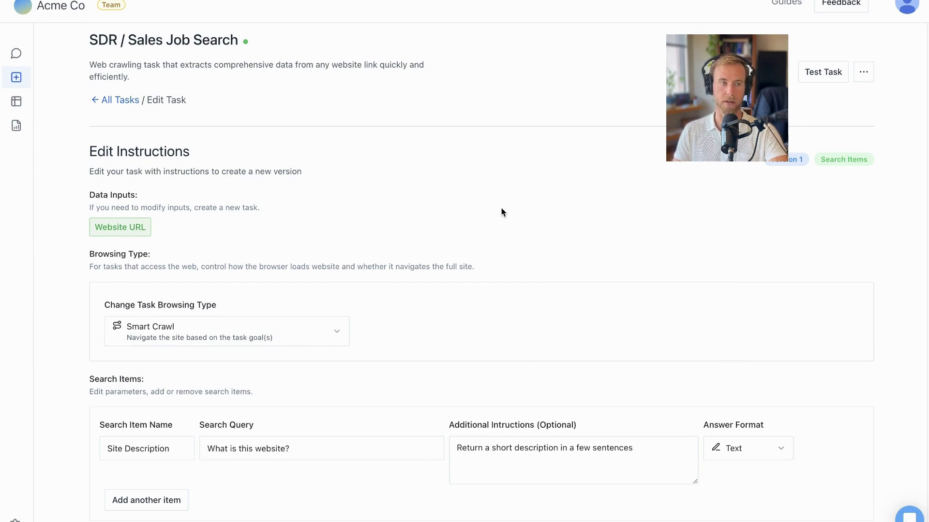
Rename the item to 'Sales Job' with a hiring query, no extra instructions, True/False answer
{"action": "left_click_drag", "start_coordinate": [166, 452], "coordinate": [73, 448]}
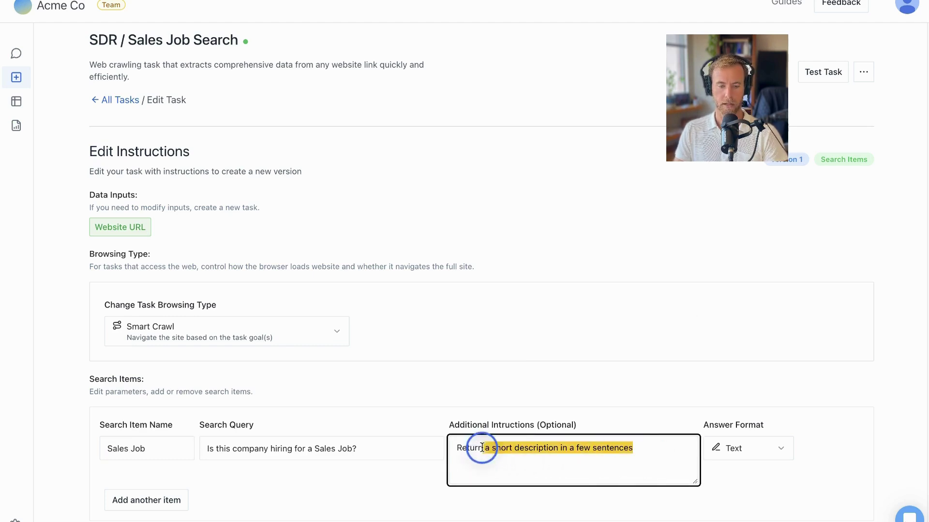
{"action": "left_click_drag", "start_coordinate": [674, 460], "coordinate": [453, 444]}
{"action": "key", "text": "BackSpace"}
{"action": "left_click", "coordinate": [754, 448]}
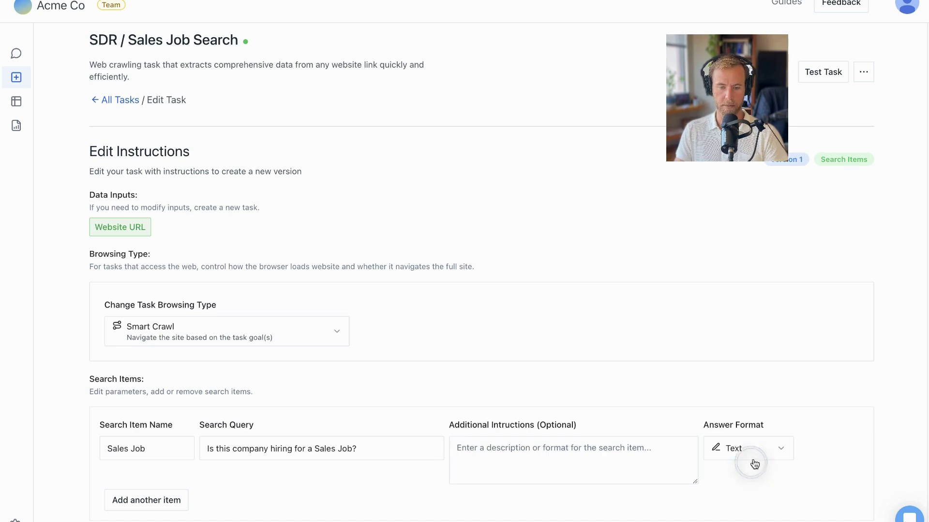
Add a 'Link' item asking 'What is the link to this role?' with Link answer format
{"action": "left_click", "coordinate": [762, 349]}
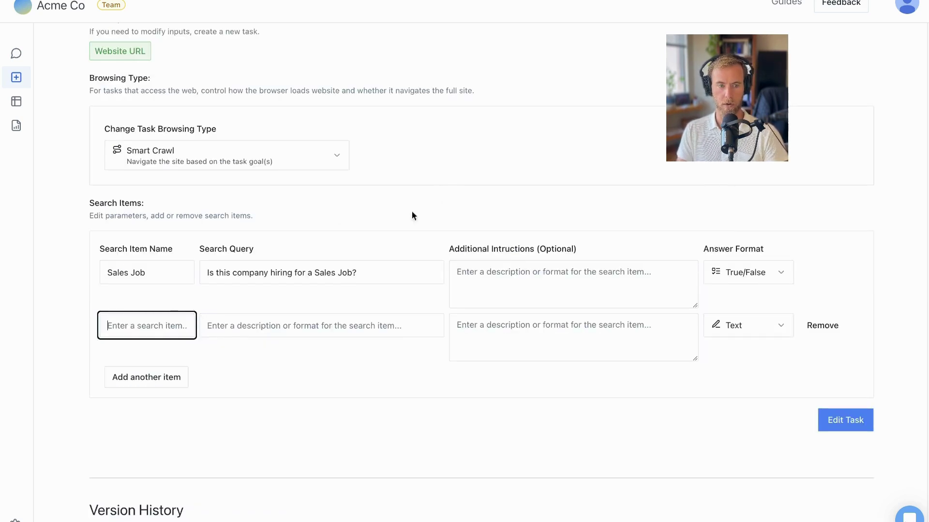
{"action": "type", "text": "Link"}
{"action": "key", "text": "Tab"}
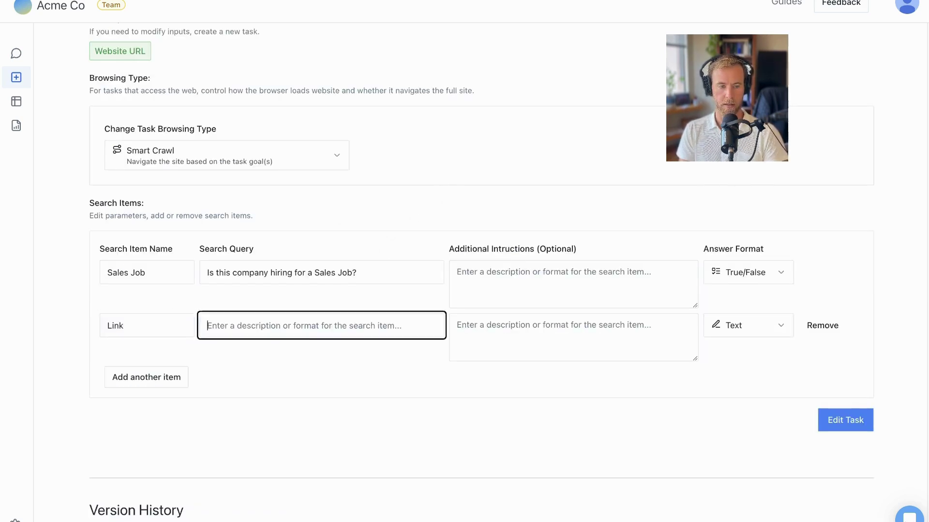
{"action": "type", "text": "What is the link to this role?"}
{"action": "left_click", "coordinate": [780, 324]}
{"action": "left_click", "coordinate": [775, 410]}
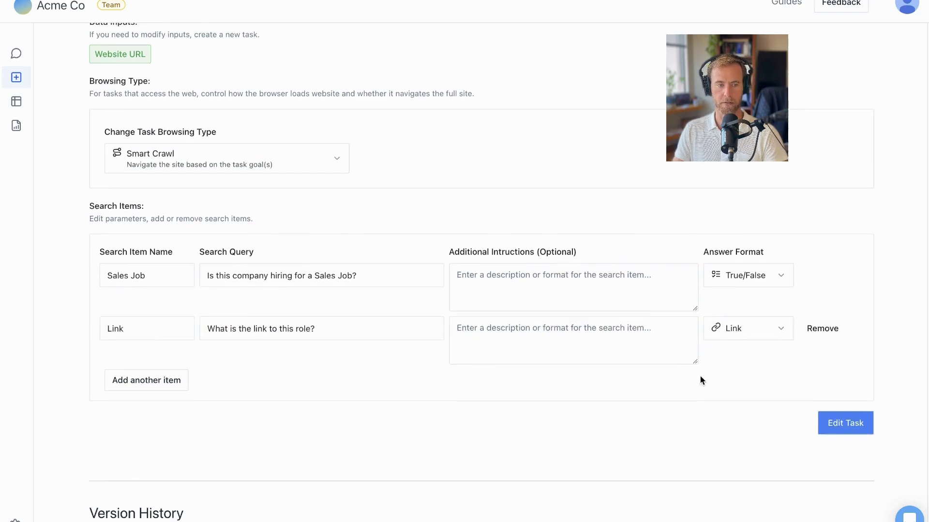
{"action": "scroll", "coordinate": [701, 380], "scroll_direction": "up", "scroll_amount": 3}
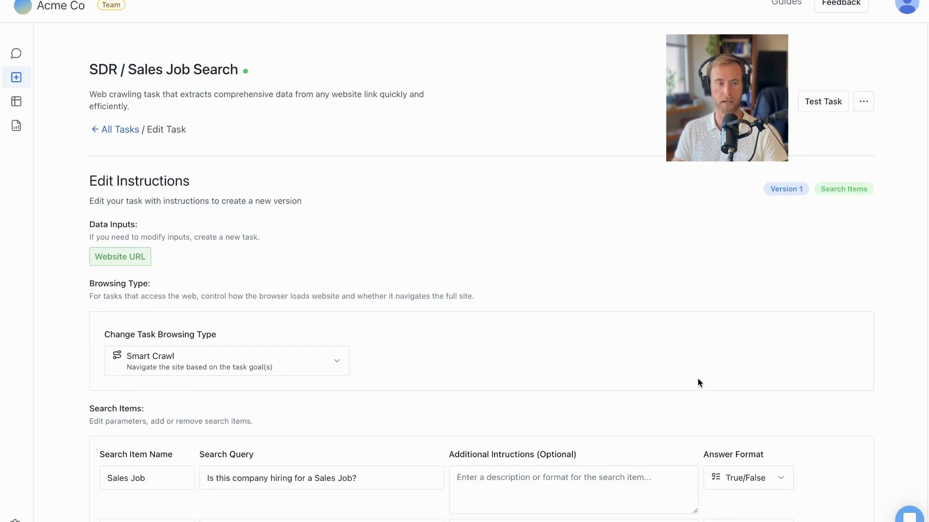
{"action": "scroll", "coordinate": [701, 381], "scroll_direction": "down", "scroll_amount": 5}
{"action": "scroll", "coordinate": [697, 383], "scroll_direction": "up", "scroll_amount": 3}
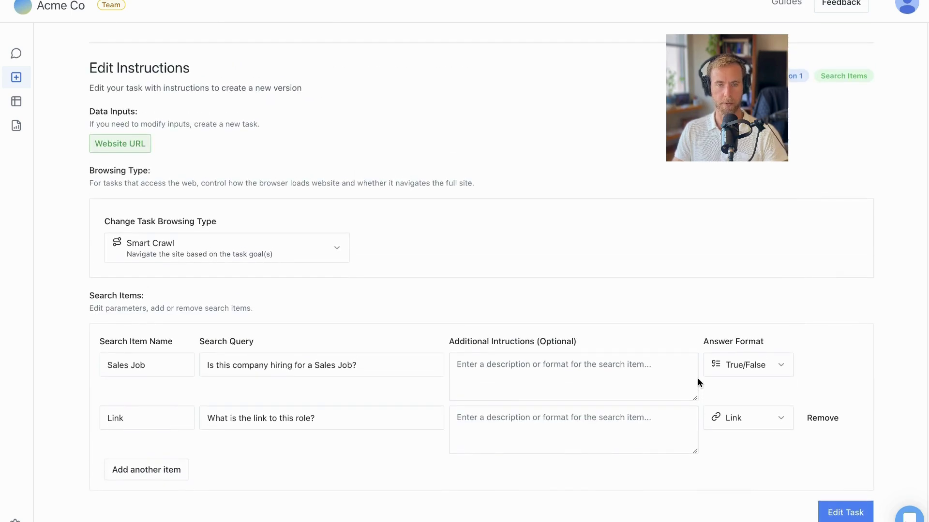
{"action": "scroll", "coordinate": [697, 382], "scroll_direction": "up", "scroll_amount": 1}
{"action": "scroll", "coordinate": [698, 382], "scroll_direction": "up", "scroll_amount": 2}
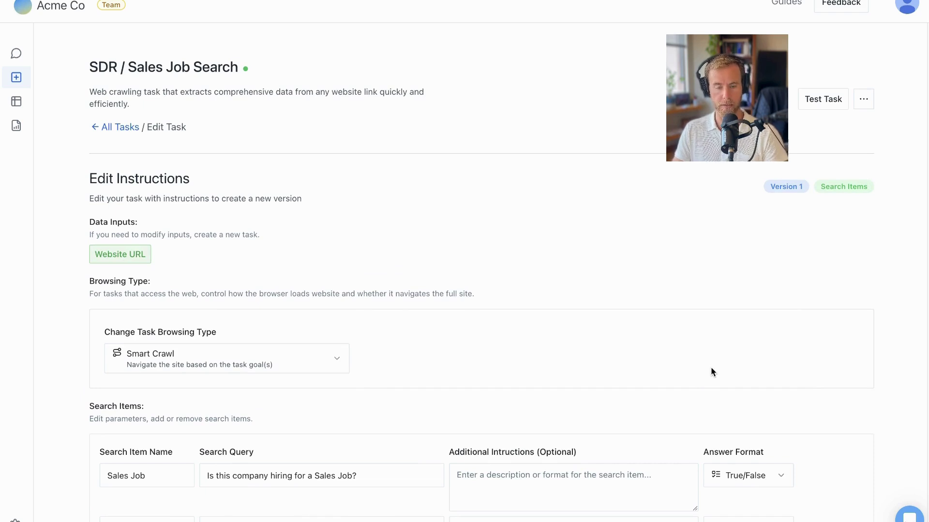
{"action": "scroll", "coordinate": [711, 371], "scroll_direction": "down", "scroll_amount": 2}
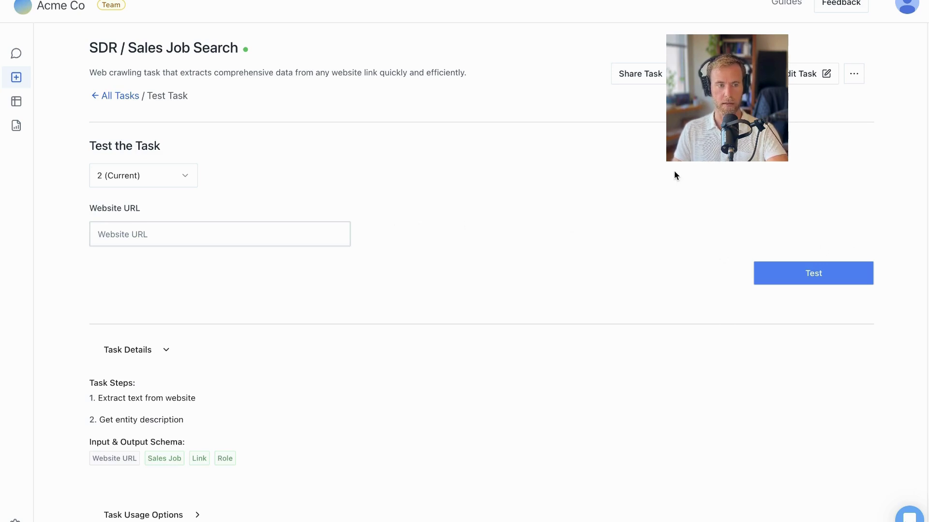
Test the task on retool.com, returning Sales Job yes with a BDR Enterprise careers link
{"action": "left_click", "coordinate": [266, 234]}
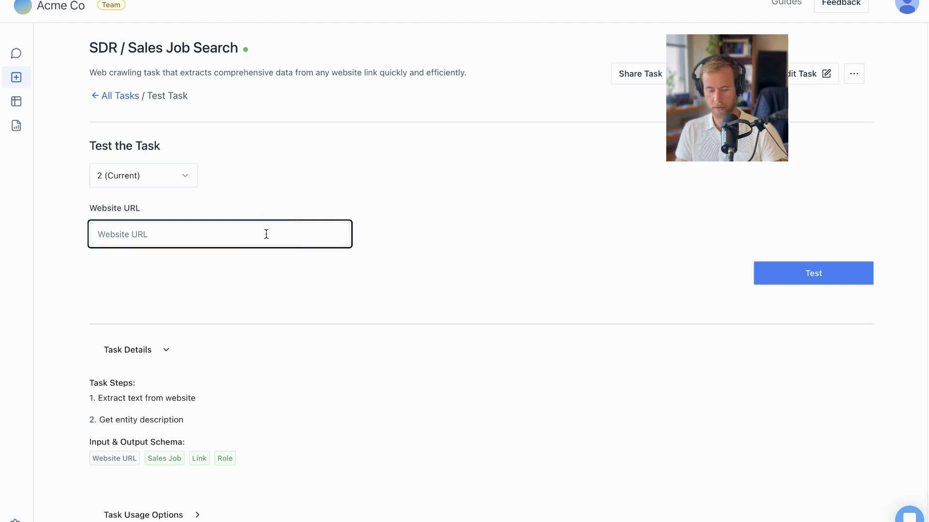
{"action": "type", "text": "retool.c"}
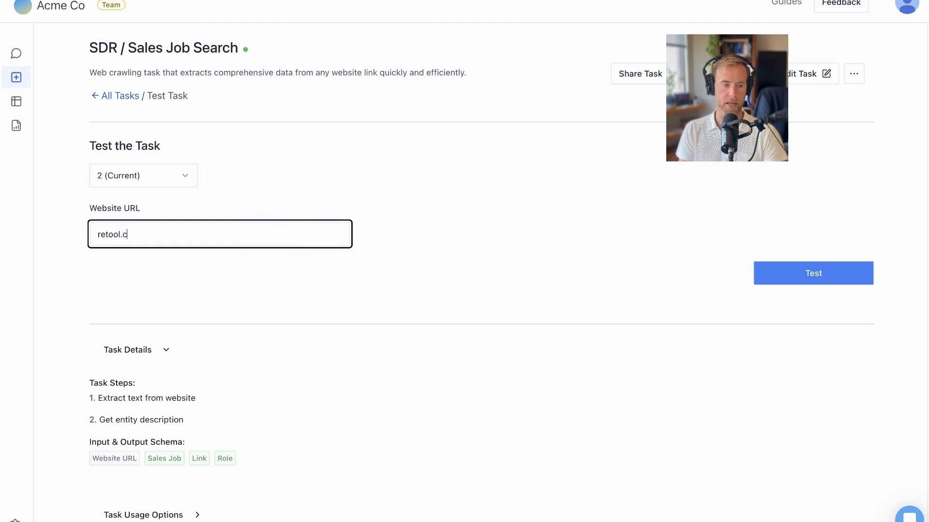
{"action": "type", "text": "om"}
{"action": "left_click", "coordinate": [788, 270]}
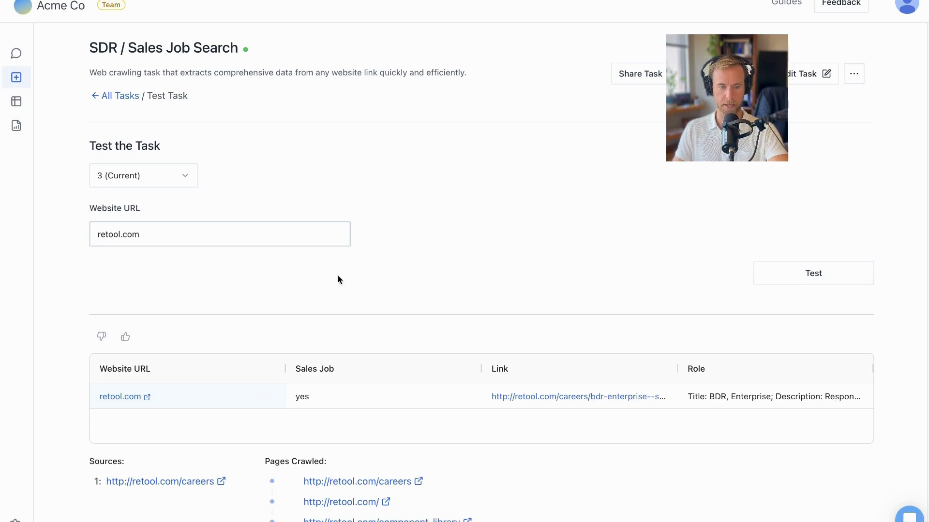
Review the retool.com result row and its Pages Crawled list before running on data
{"action": "left_click", "coordinate": [245, 336]}
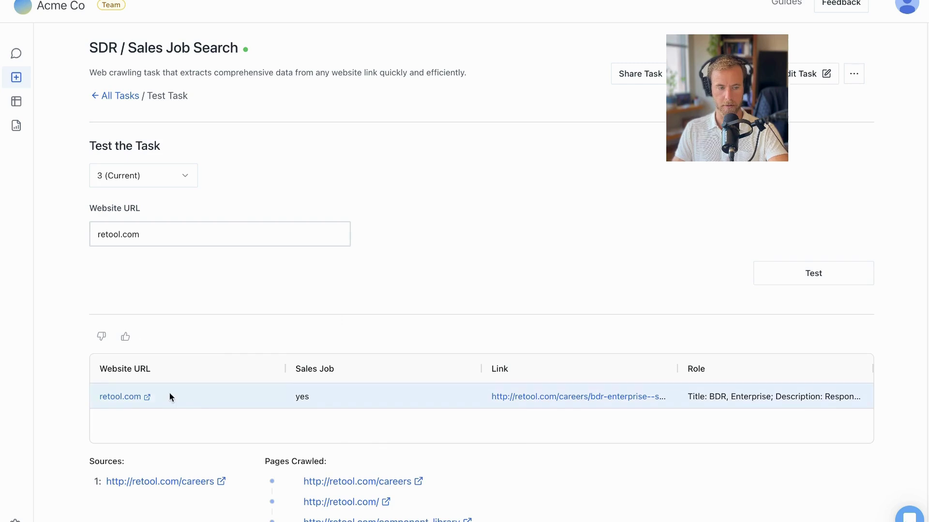
{"action": "scroll", "coordinate": [436, 305], "scroll_direction": "down", "scroll_amount": 3}
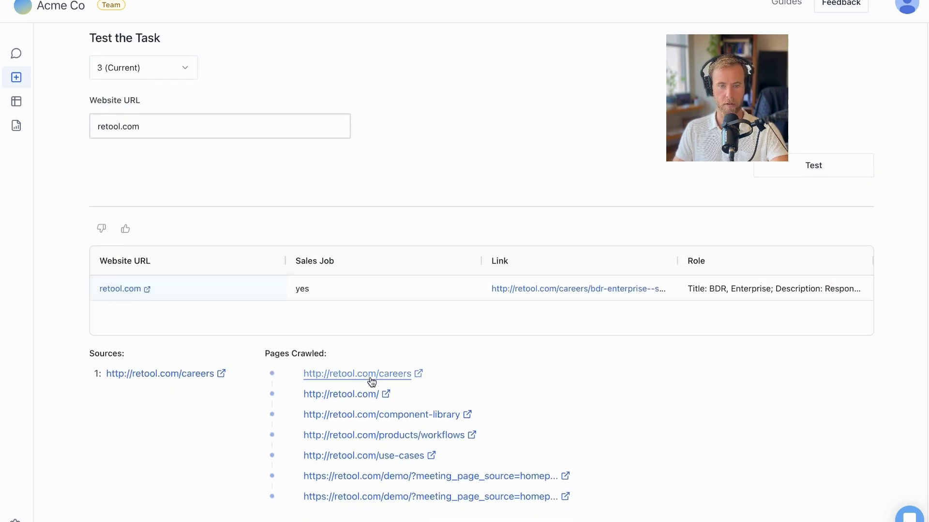
{"action": "scroll", "coordinate": [571, 375], "scroll_direction": "up", "scroll_amount": 3}
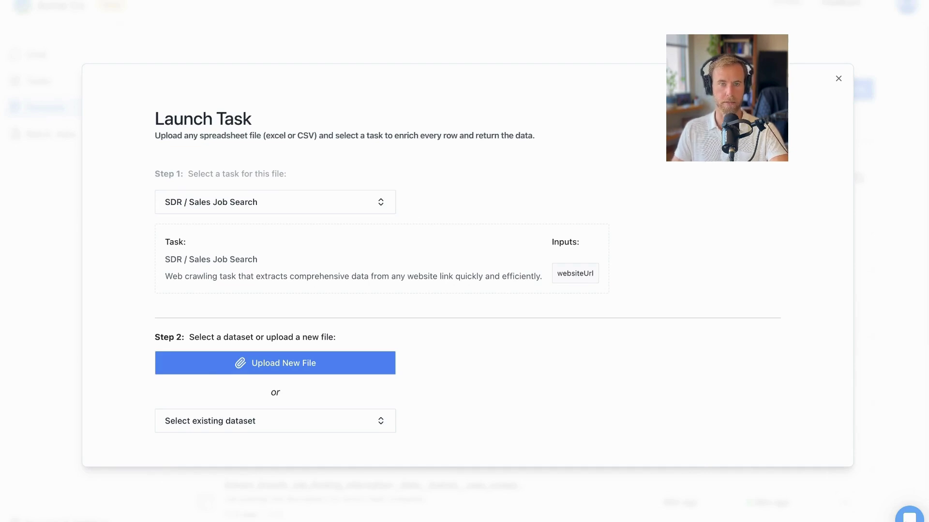
Choose SDR / Sales Job Search, upload saas_websites_role.csv and use its Websites column as input
{"action": "left_click", "coordinate": [337, 196]}
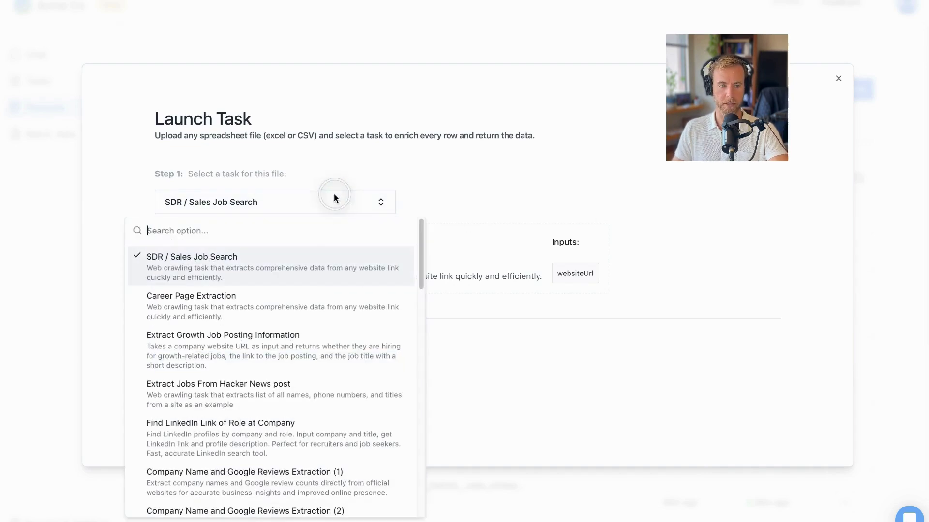
{"action": "left_click", "coordinate": [381, 147]}
{"action": "left_click", "coordinate": [271, 363]}
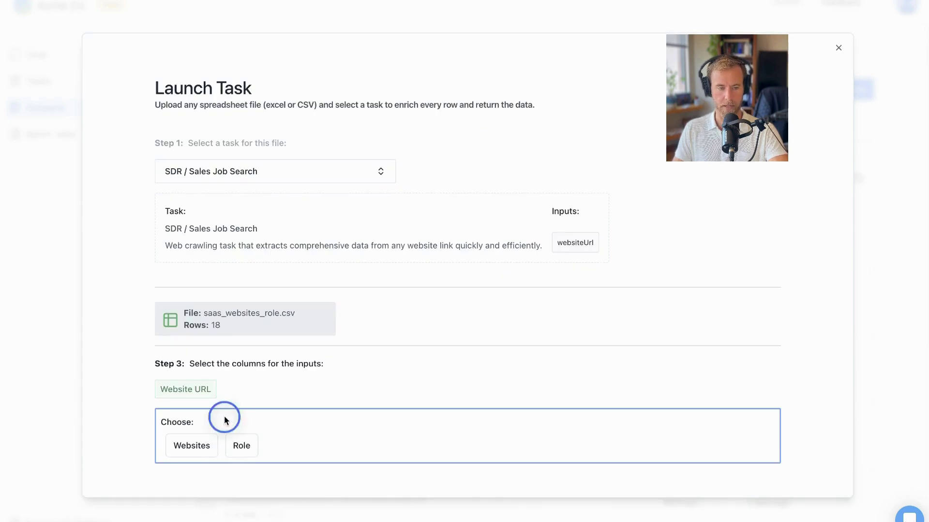
{"action": "left_click", "coordinate": [193, 445]}
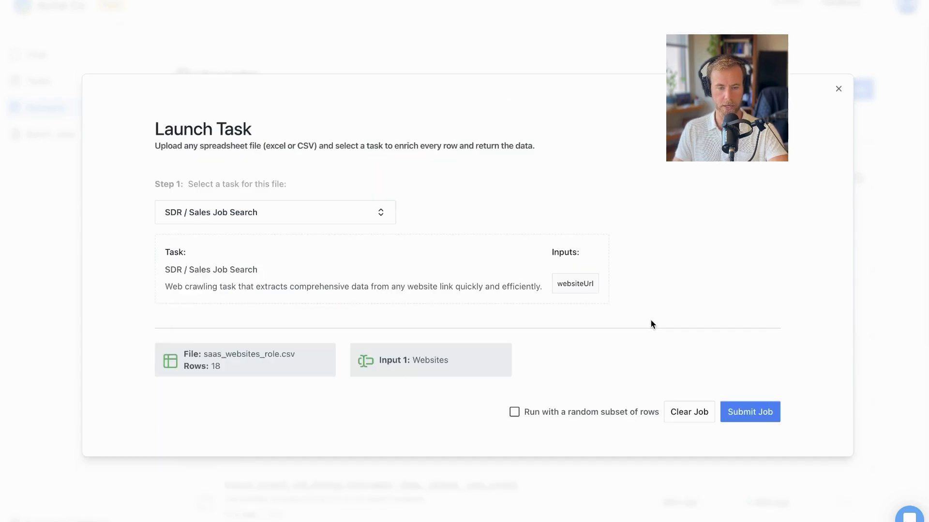
Submit the job on all 18 rows rather than a random subset, then refresh datasets
{"action": "left_click", "coordinate": [514, 414]}
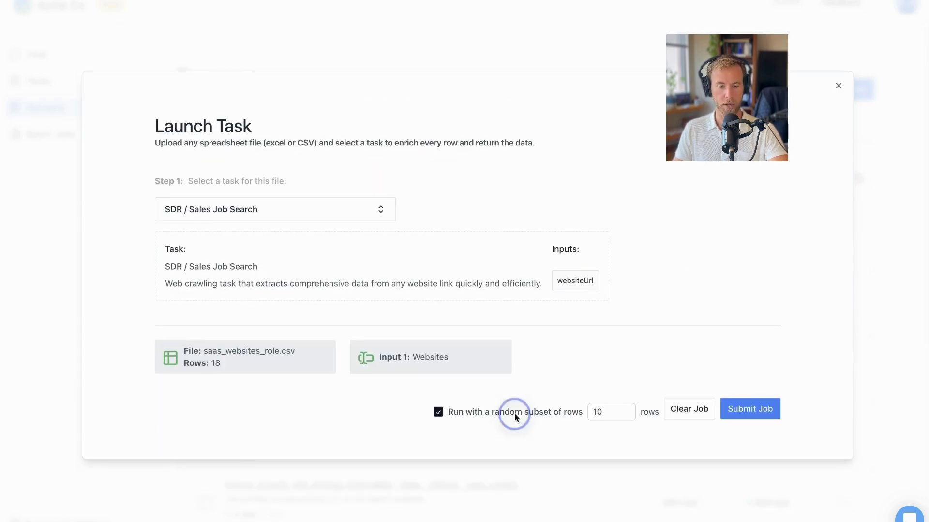
{"action": "left_click", "coordinate": [439, 412]}
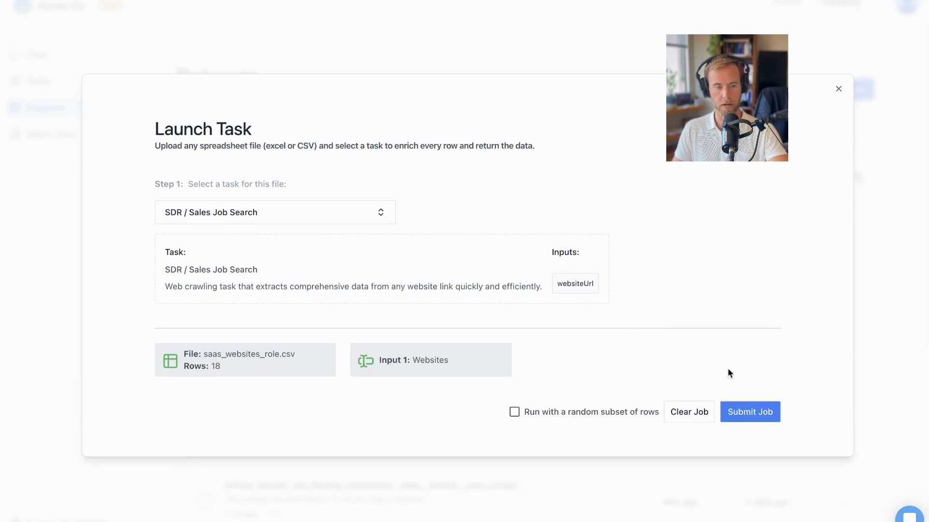
{"action": "left_click", "coordinate": [760, 408]}
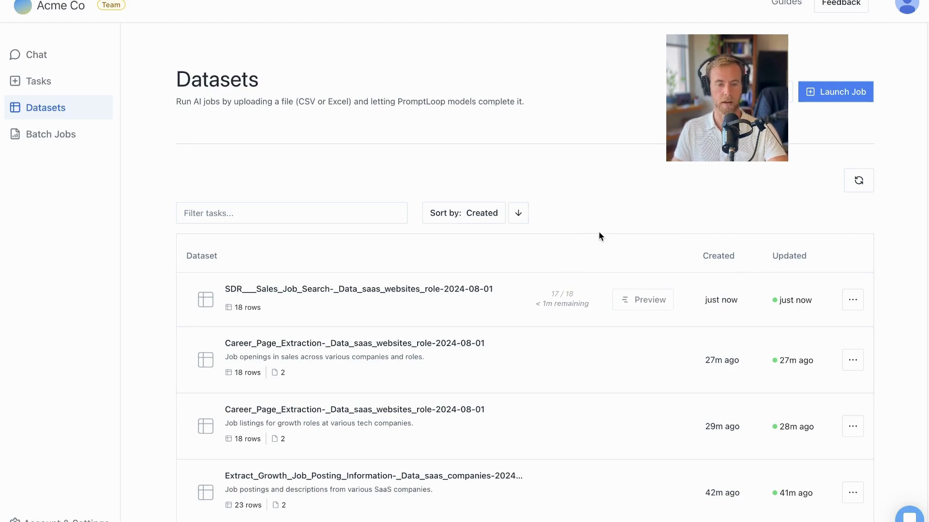
{"action": "left_click", "coordinate": [857, 178]}
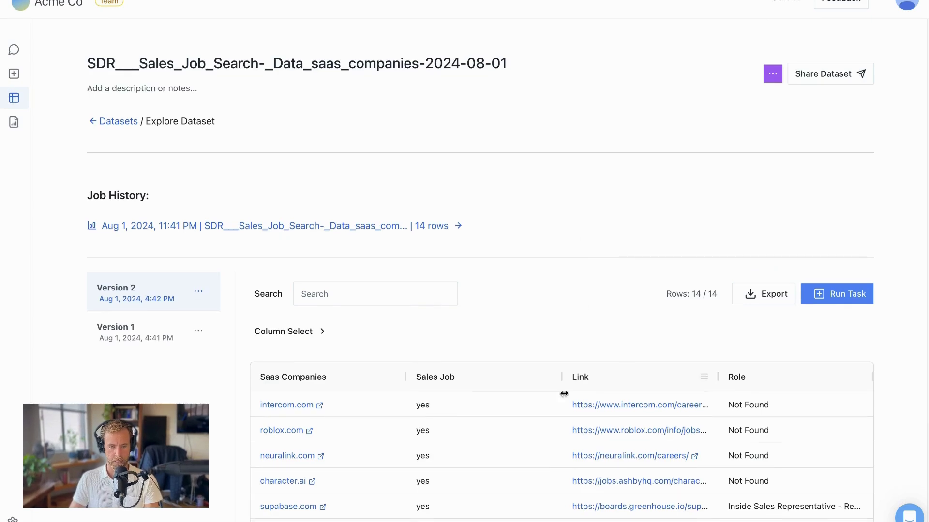
{"action": "scroll", "coordinate": [563, 394], "scroll_direction": "down", "scroll_amount": 3}
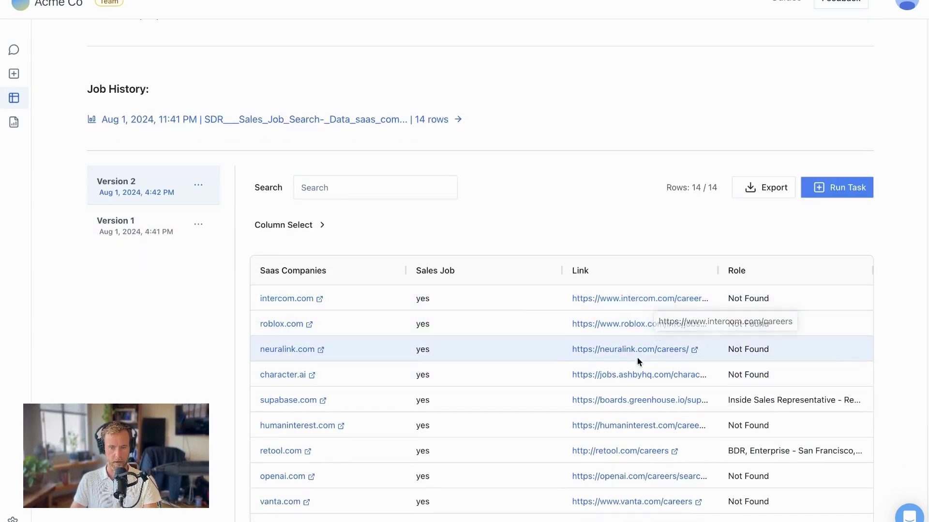
Sort results by Sales Job, check column visibility, view the job history, then go to Tasks
{"action": "left_click", "coordinate": [487, 276]}
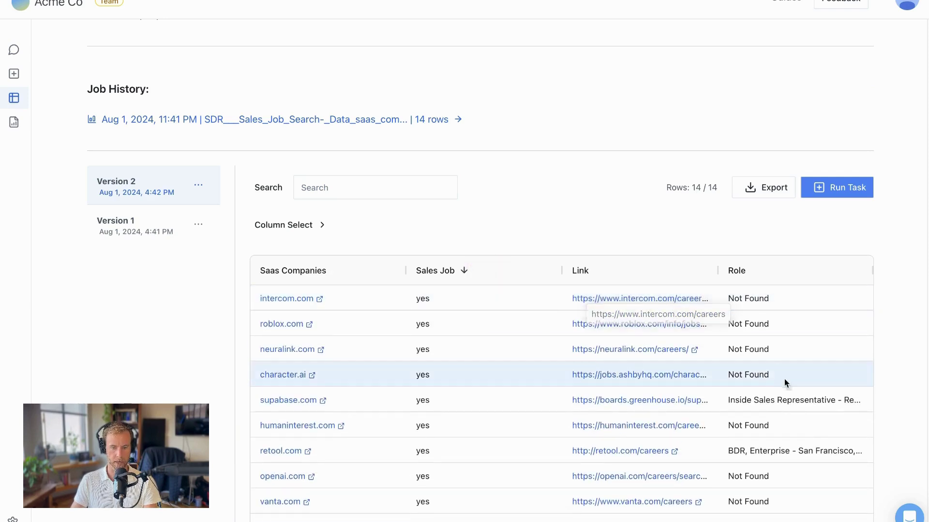
{"action": "scroll", "coordinate": [784, 381], "scroll_direction": "down", "scroll_amount": 2}
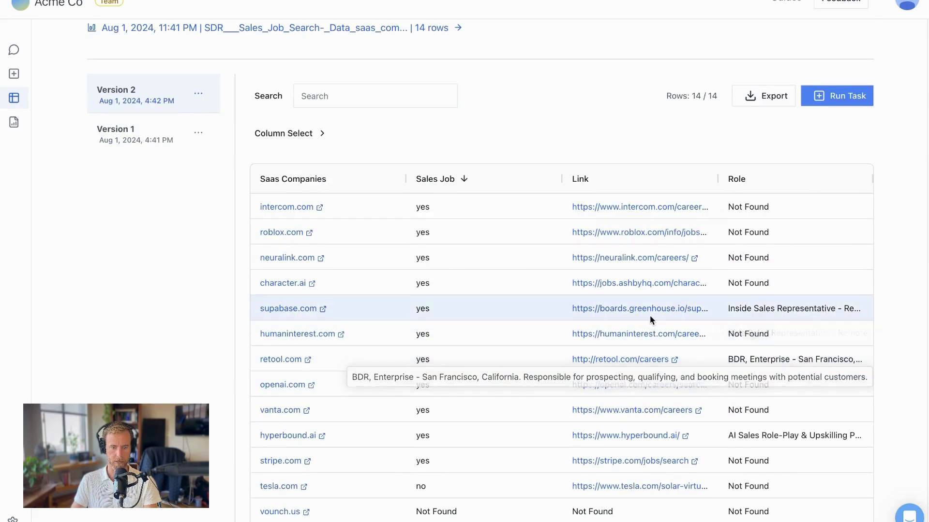
{"action": "scroll", "coordinate": [580, 311], "scroll_direction": "up", "scroll_amount": 2}
{"action": "left_click", "coordinate": [288, 233]}
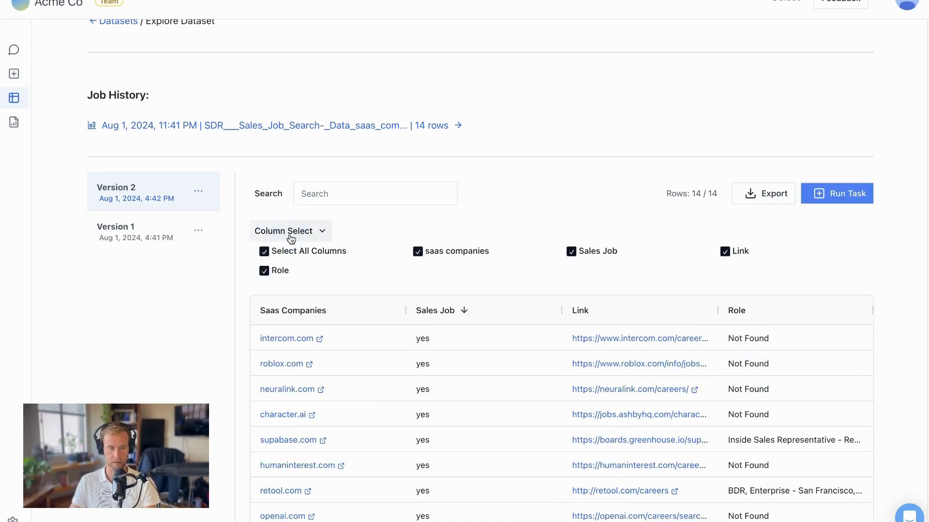
{"action": "left_click", "coordinate": [291, 234]}
{"action": "left_click", "coordinate": [347, 129]}
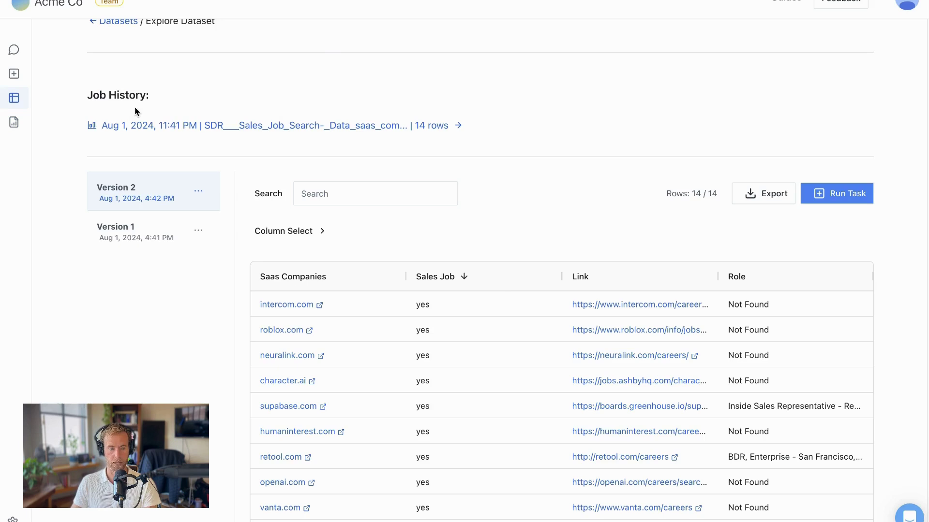
{"action": "left_click", "coordinate": [13, 74]}
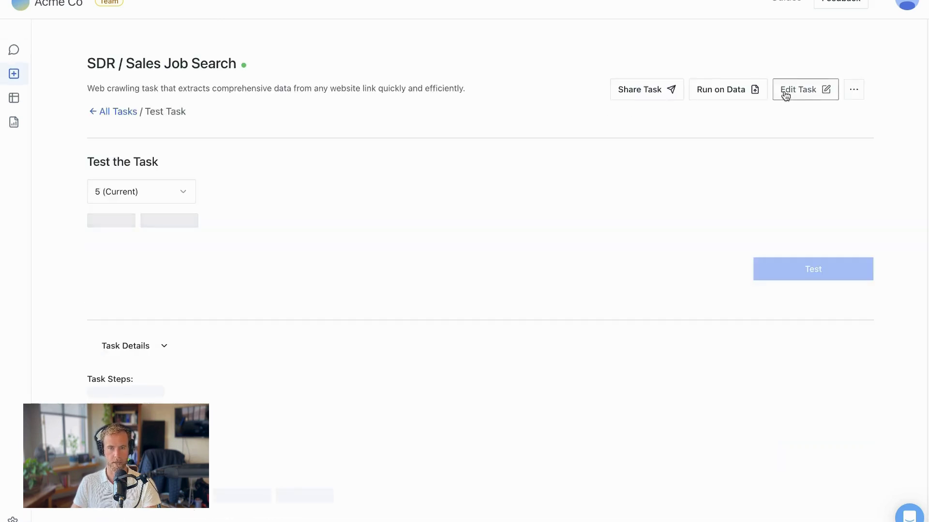
Inspect the Link item's extra instructions 'Link to career page or to specific role for this SDR job.'
{"action": "left_click", "coordinate": [804, 90]}
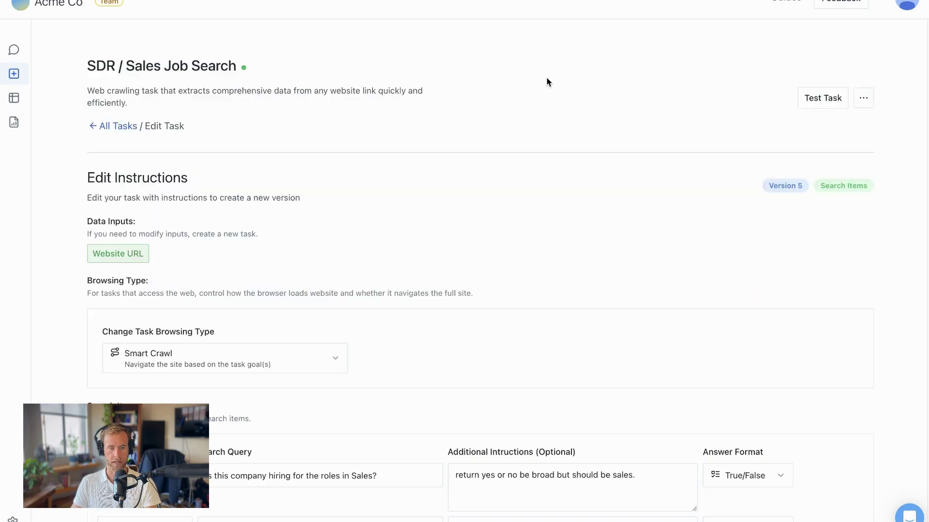
{"action": "scroll", "coordinate": [574, 202], "scroll_direction": "down", "scroll_amount": 5}
{"action": "left_click", "coordinate": [561, 286]}
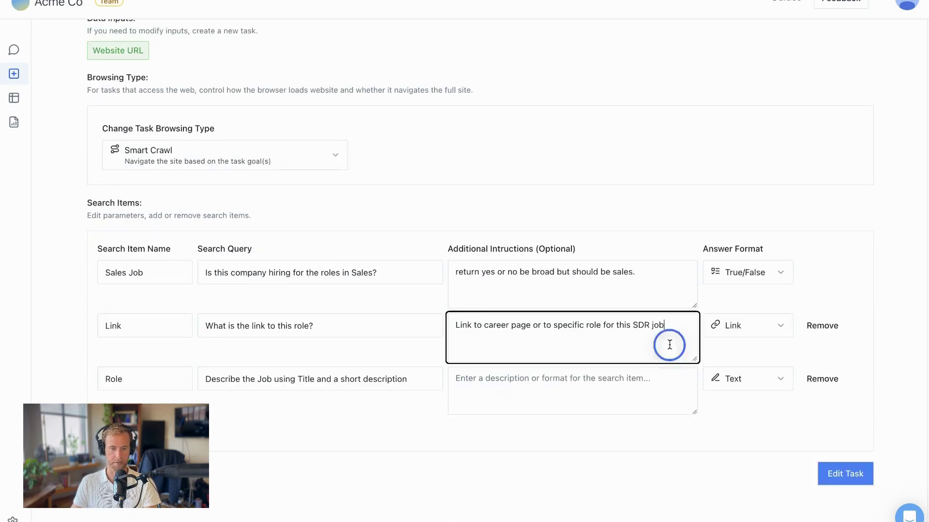
{"action": "left_click_drag", "start_coordinate": [667, 344], "coordinate": [553, 341]}
{"action": "left_click", "coordinate": [613, 233]}
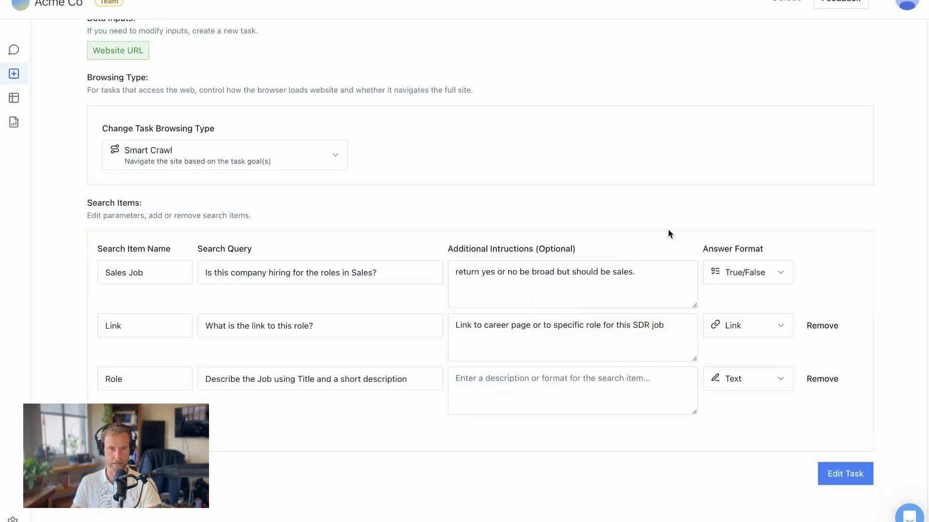
{"action": "scroll", "coordinate": [518, 208], "scroll_direction": "up", "scroll_amount": 3}
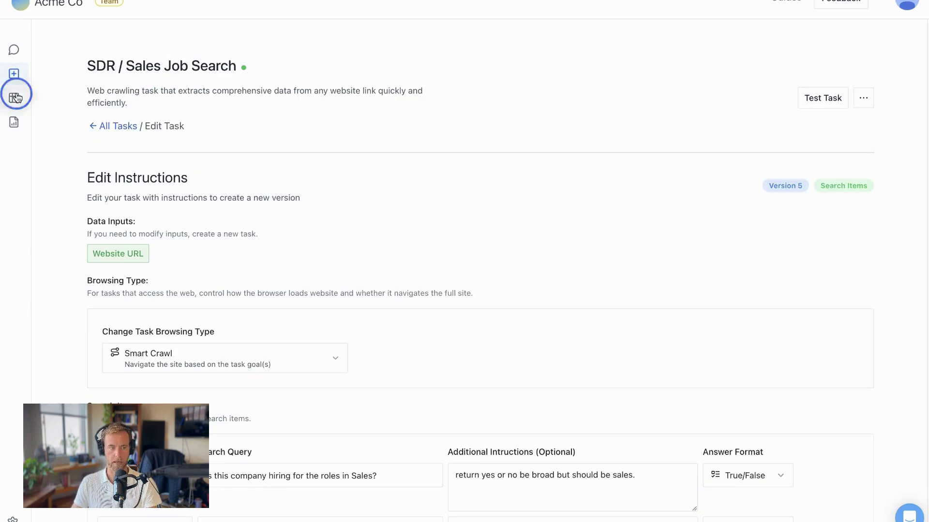